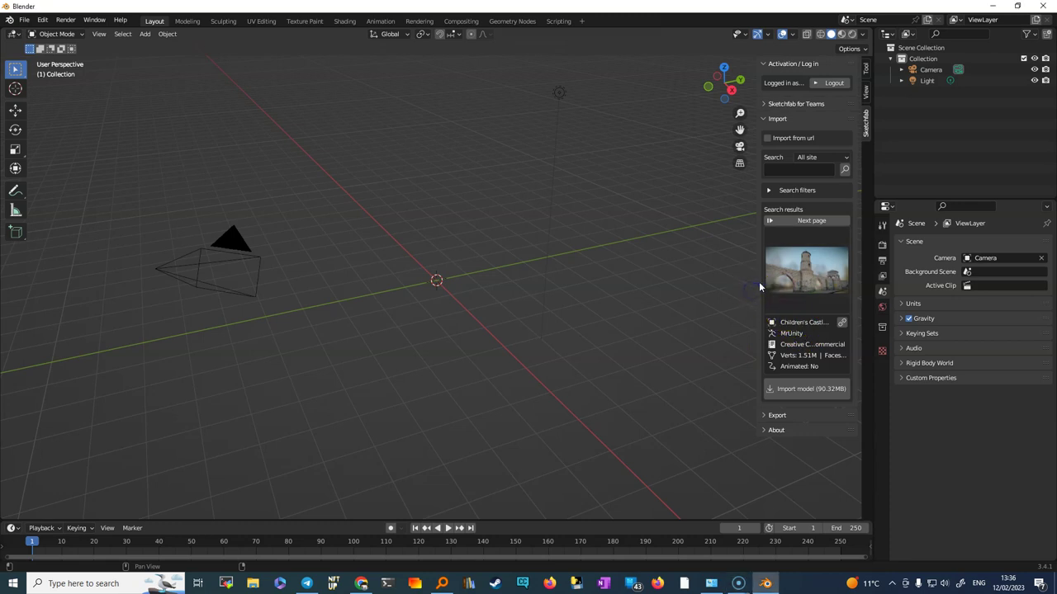
Import the Children's Castle in Avdiivka model from Sketchfab and bring it into view.
drag(757, 279, 672, 279)
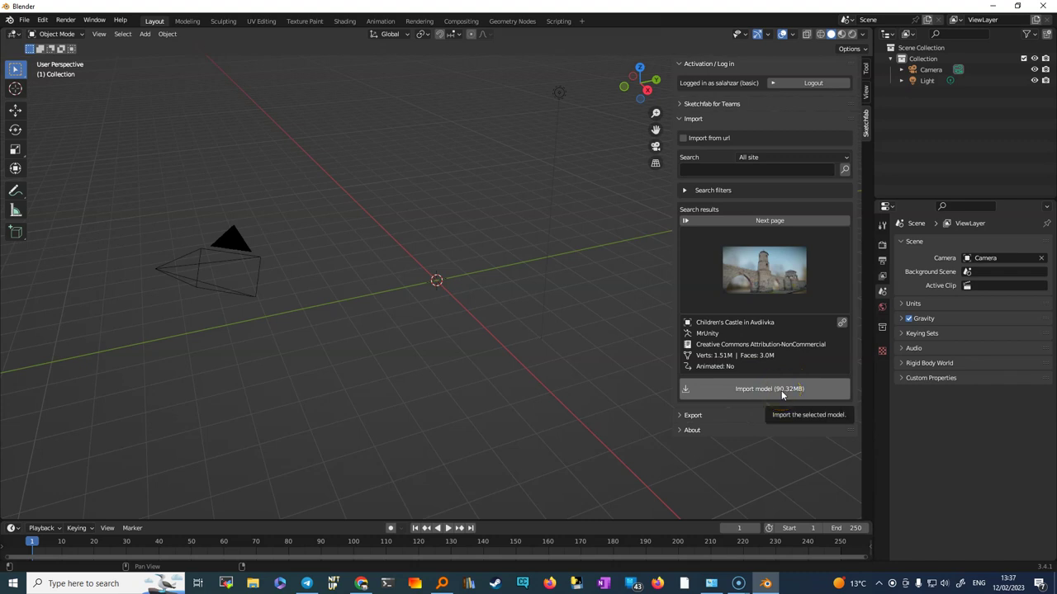
click(746, 387)
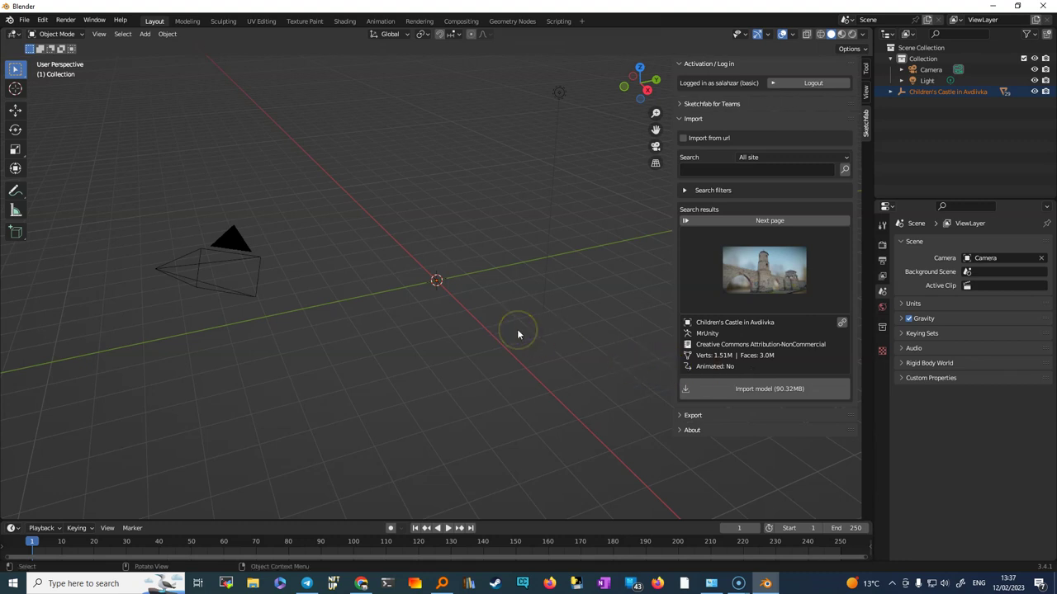
scroll(477, 224, down, 5)
scroll(477, 228, down, 5)
scroll(478, 226, down, 5)
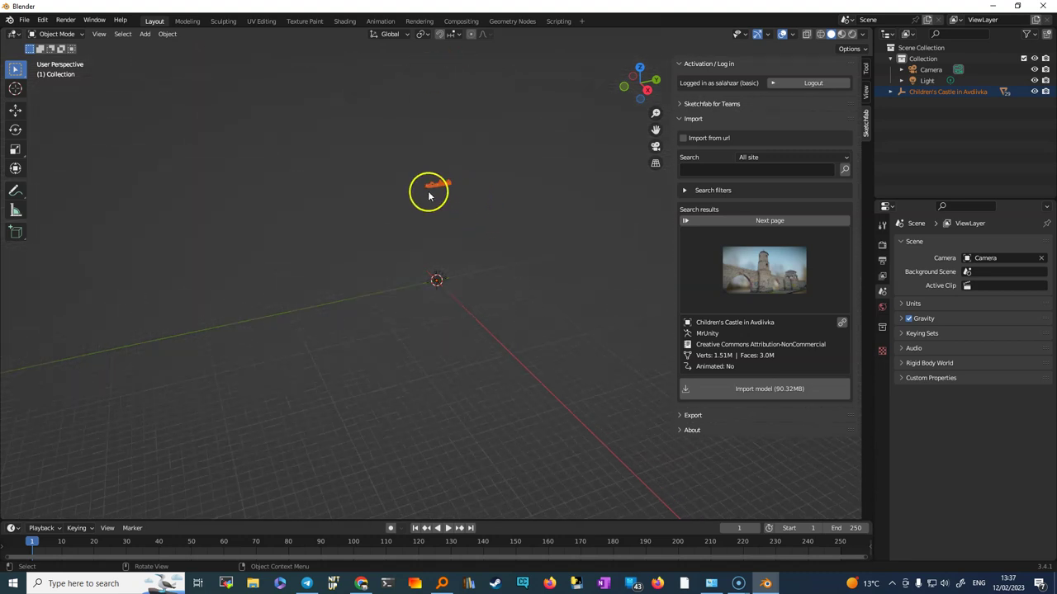
middle_drag(411, 294, 420, 271)
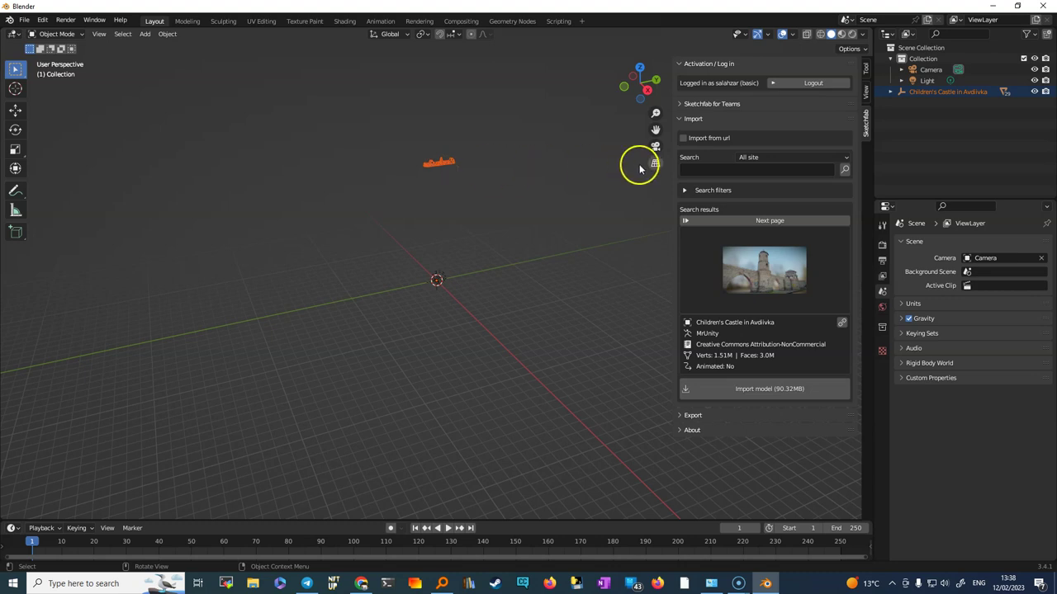
Join all castle meshes from Model_material0_0 through Model_material0_0.028 into a single object, with Model_material0_0.028 as the active one.
click(898, 91)
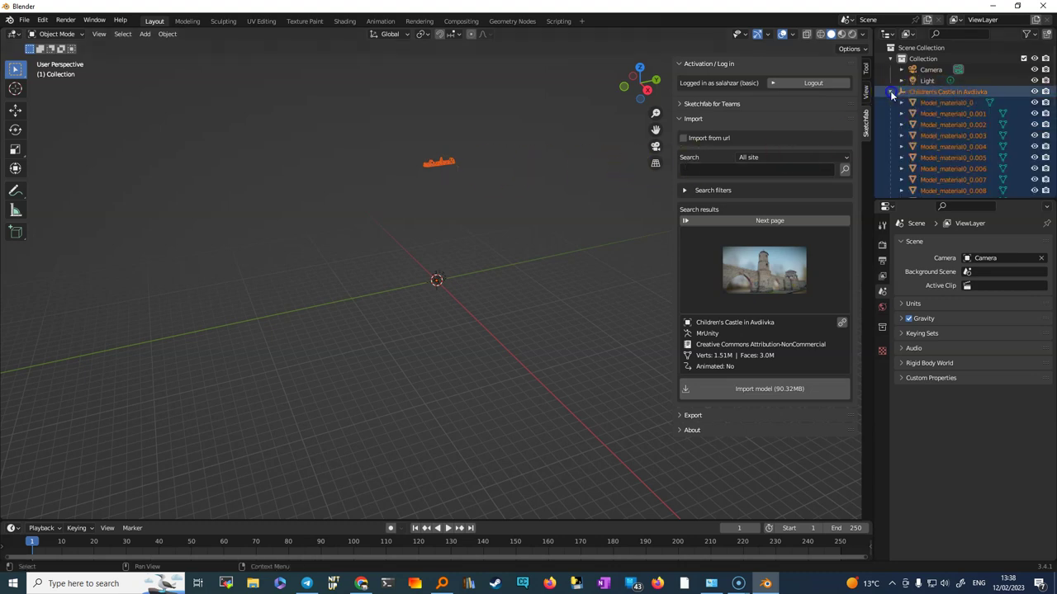
scroll(925, 112, down, 2)
scroll(920, 120, down, 2)
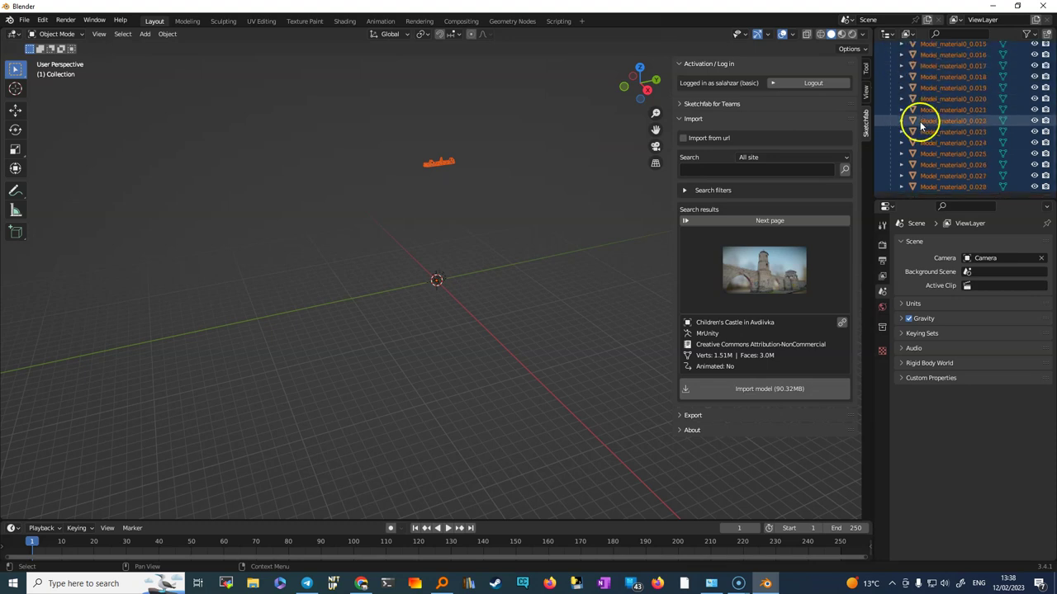
scroll(912, 123, up, 4)
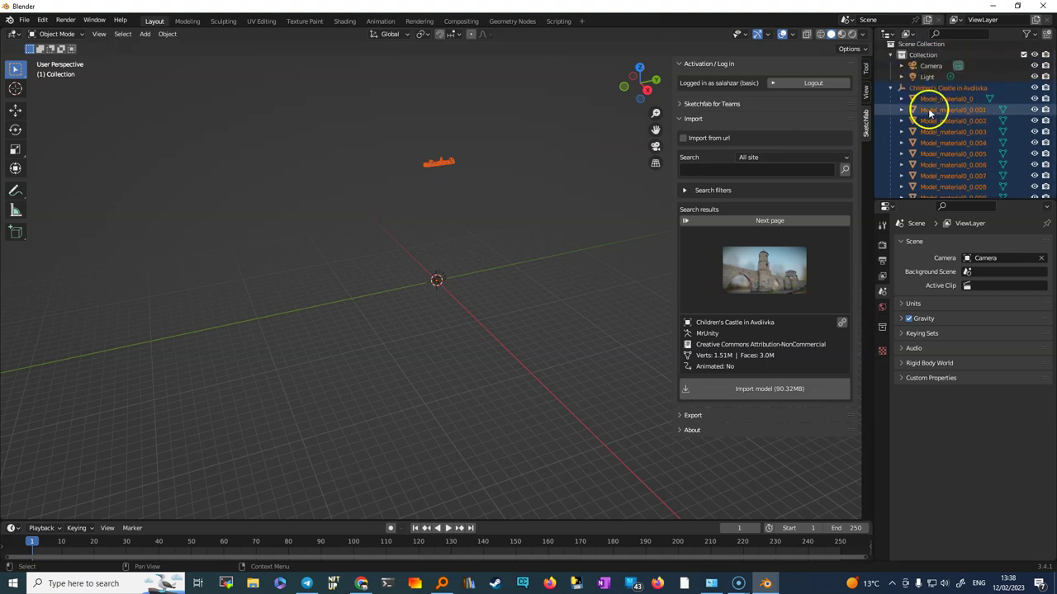
click(931, 100)
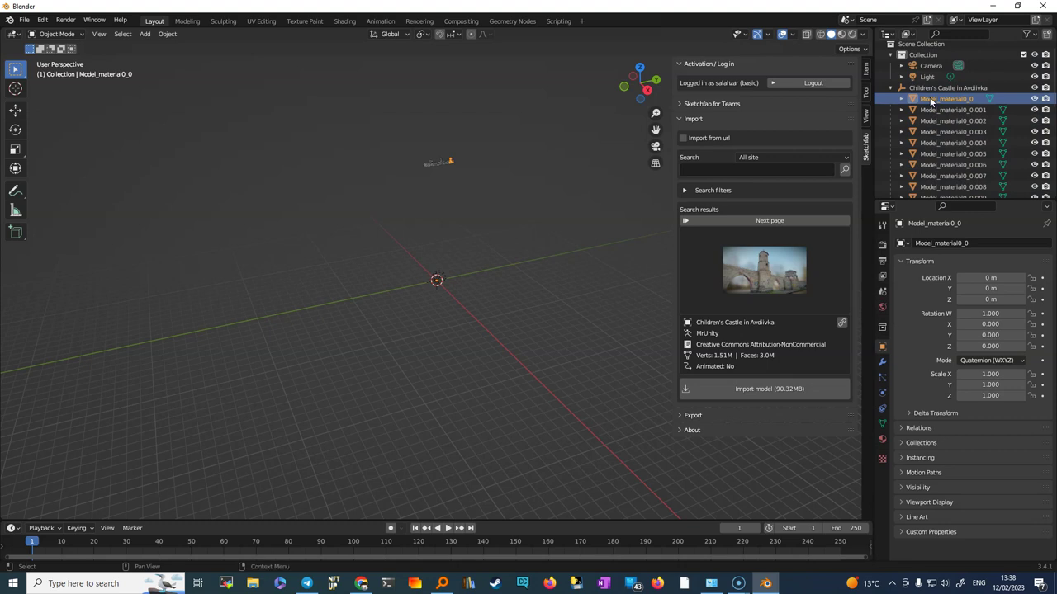
key(shift+Down)
key(shift+Down)
key(shift+Down)
key(shift+Down)
key(shift+Down)
key(shift+Down)
key(shift+Down)
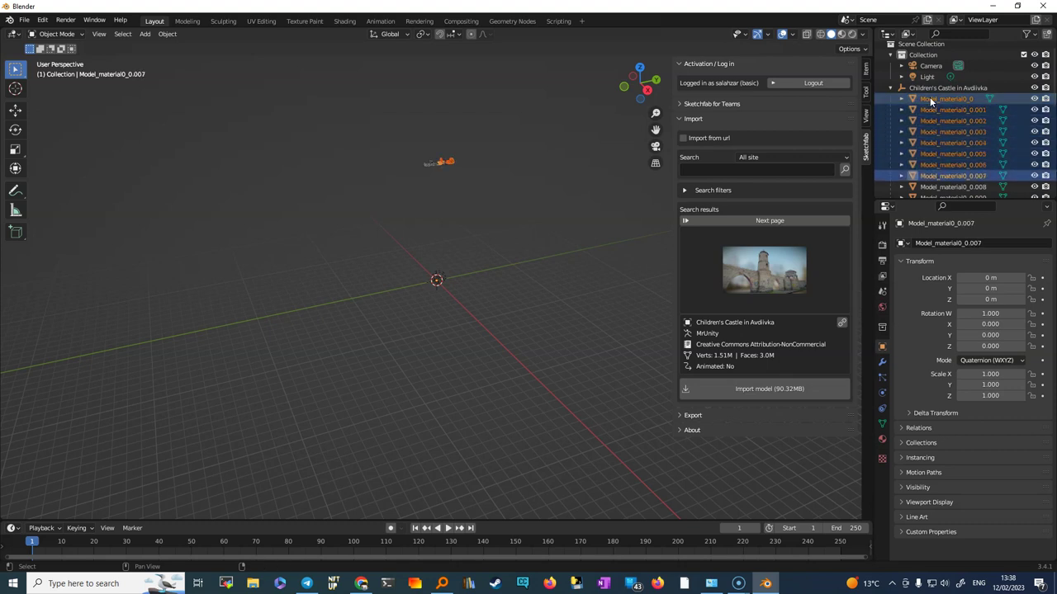
key(shift+Down)
key(shift+Down)
key(shift+Down)
key(shift+Down)
key(shift+Down)
key(shift+Down)
key(shift+Down)
key(shift+Down)
key(shift+Down)
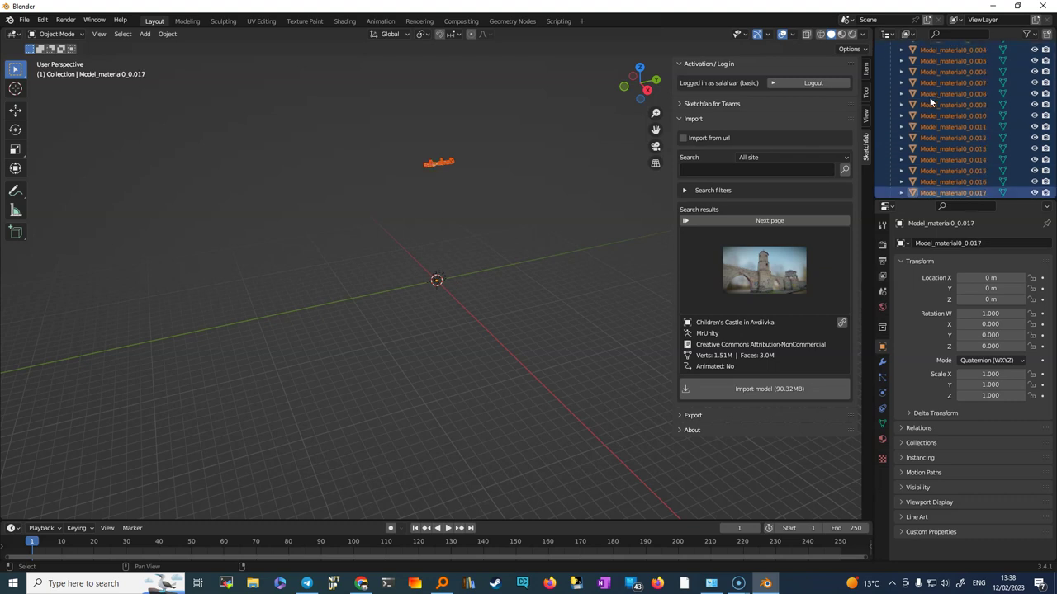
key(shift+Down)
key(shift+Down)
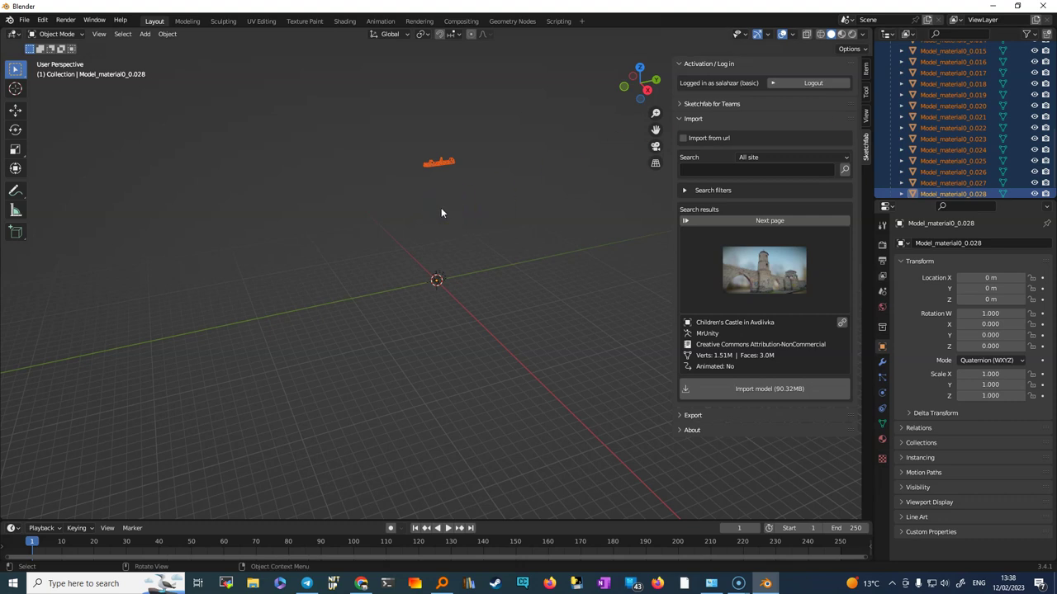
key(ctrl)
key(ctrl+j)
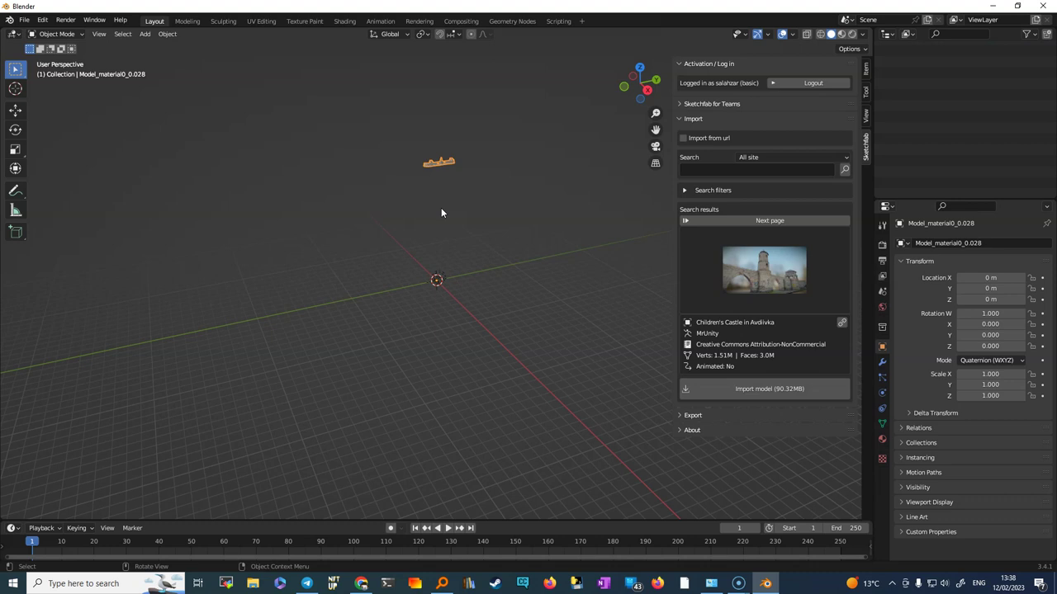
scroll(950, 149, up, 5)
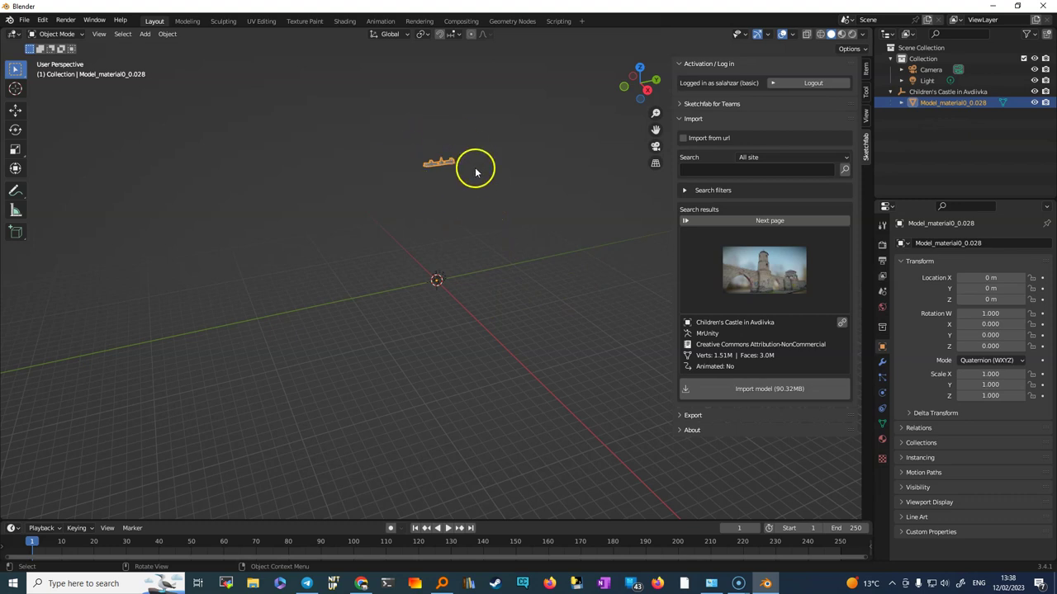
Set the joined castle mesh's origin to its geometry.
drag(401, 140, 485, 205)
click(901, 102)
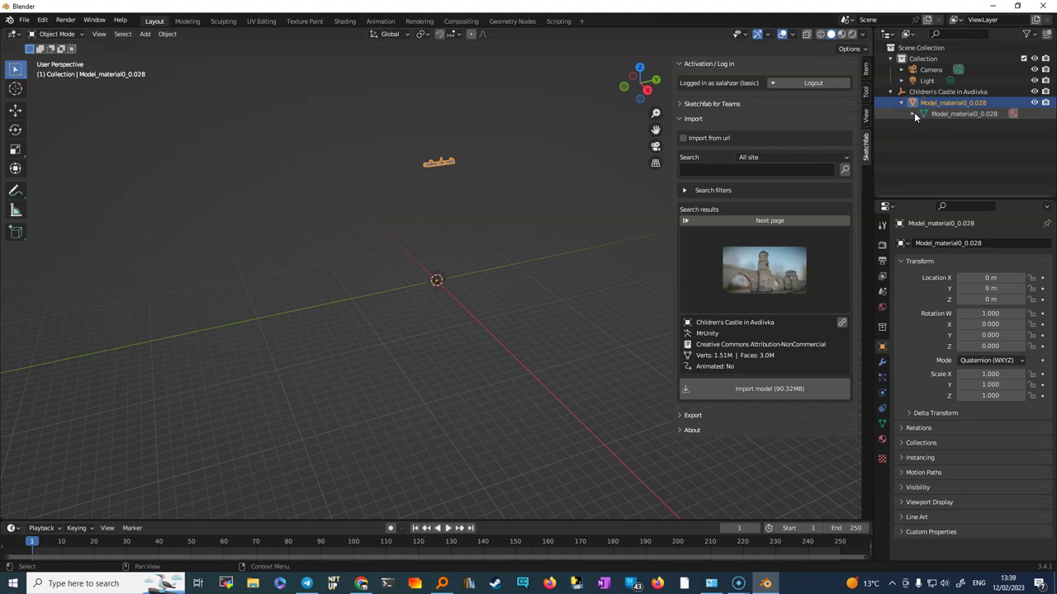
scroll(429, 193, up, 2)
scroll(429, 192, down, 1)
click(434, 137)
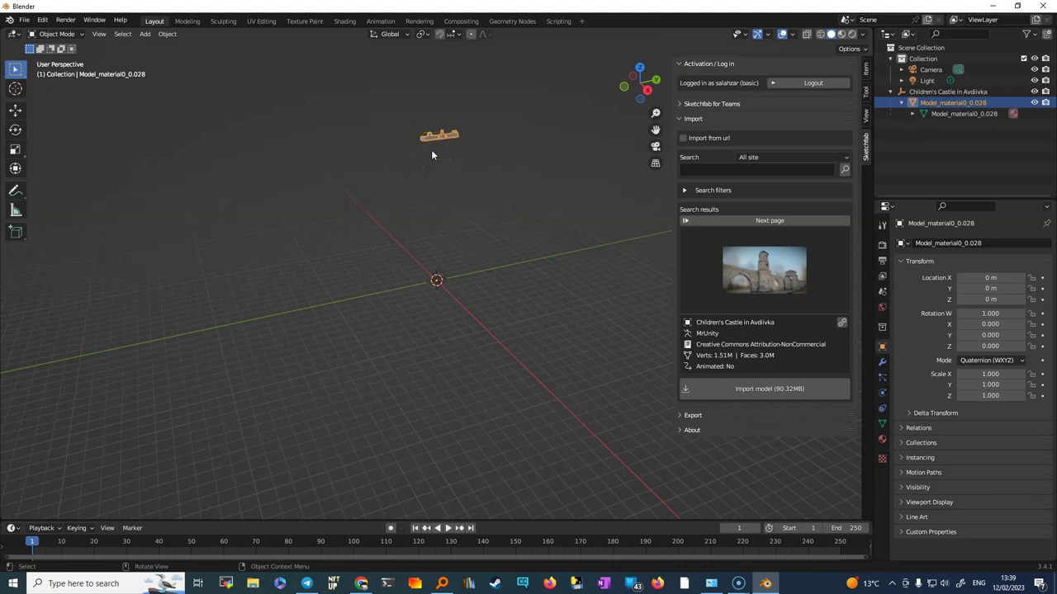
mouse_move(408, 307)
mouse_down()
mouse_move(434, 319)
mouse_move(432, 283)
mouse_move(467, 193)
mouse_move(453, 123)
mouse_move(438, 137)
mouse_up()
click(146, 38)
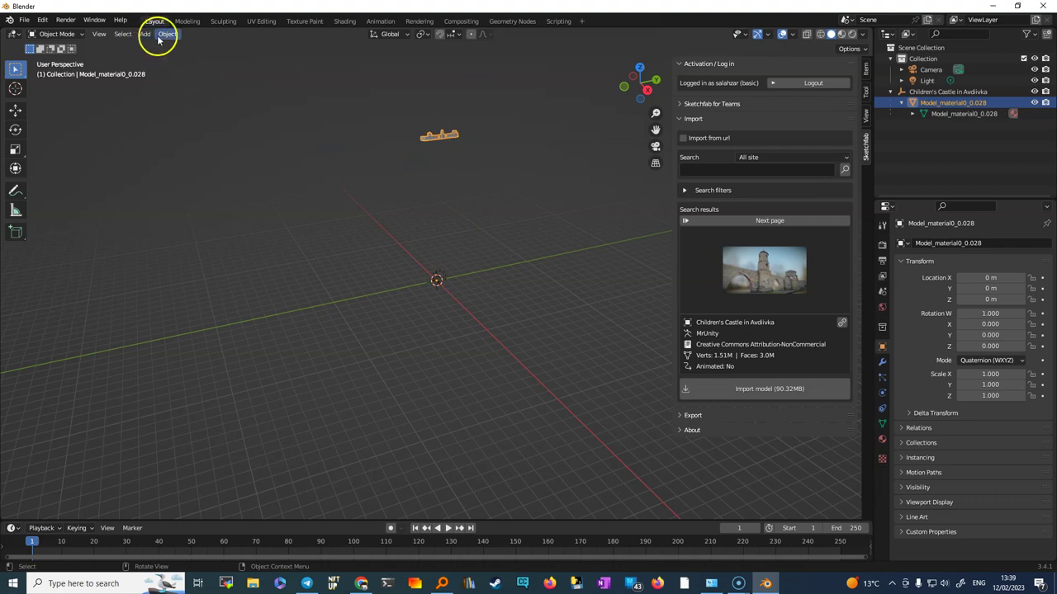
click(166, 34)
mouse_move(187, 63)
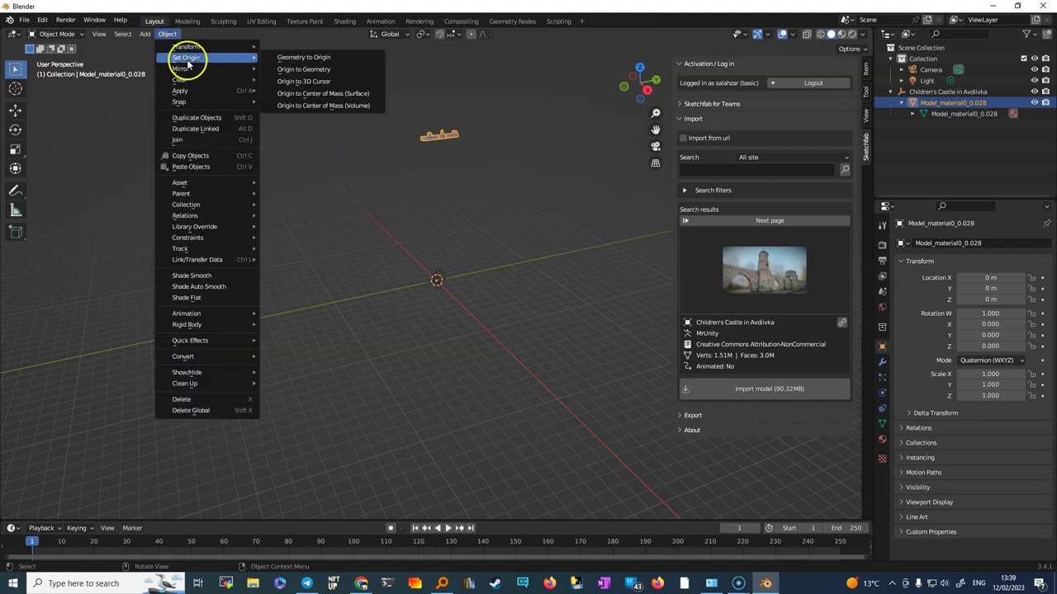
click(297, 71)
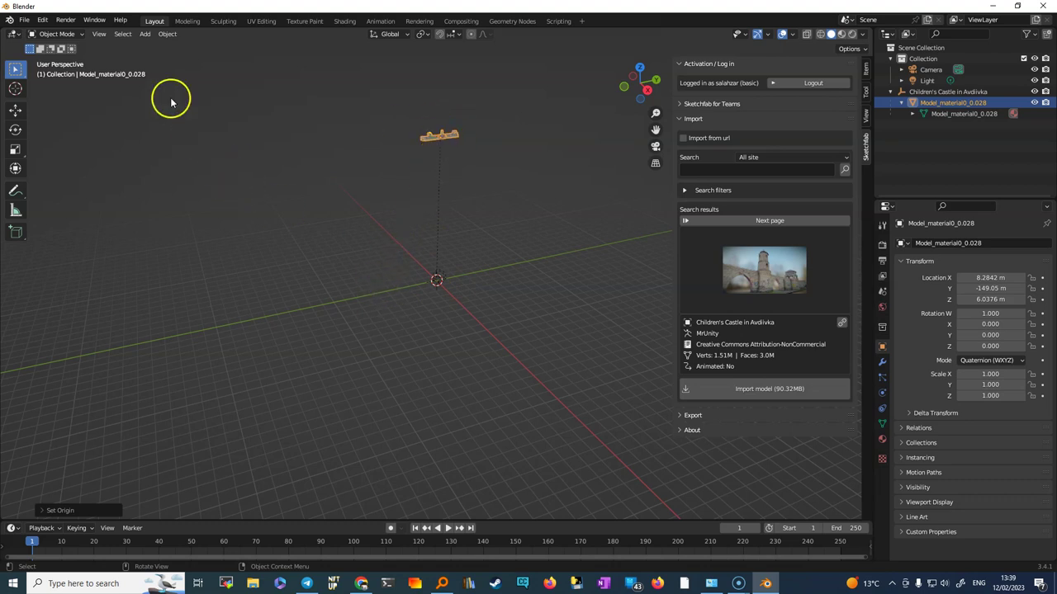
Clear the castle mesh's location to move it to the world origin.
click(166, 35)
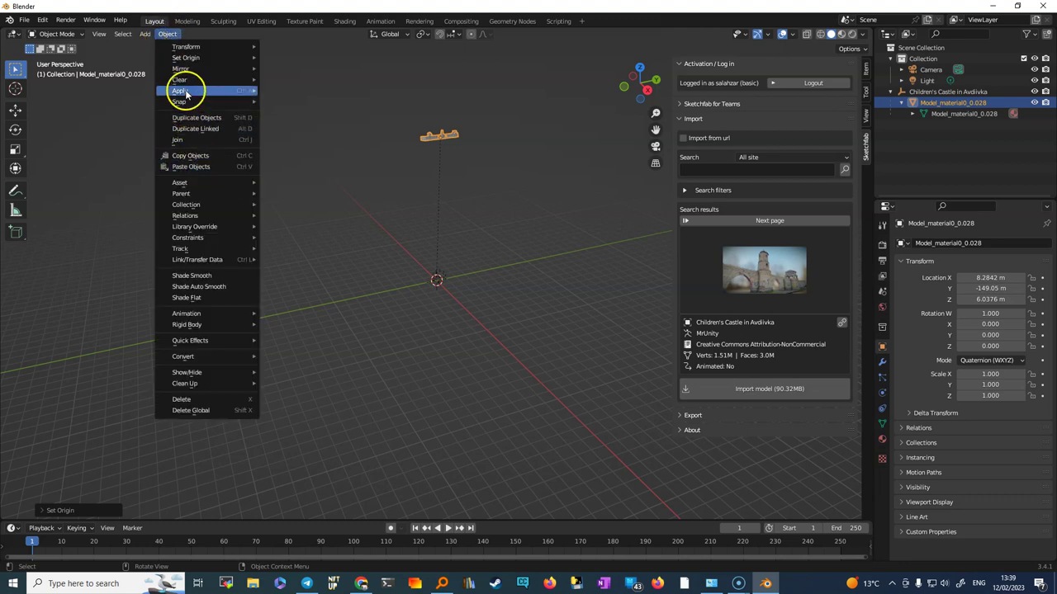
mouse_move(189, 80)
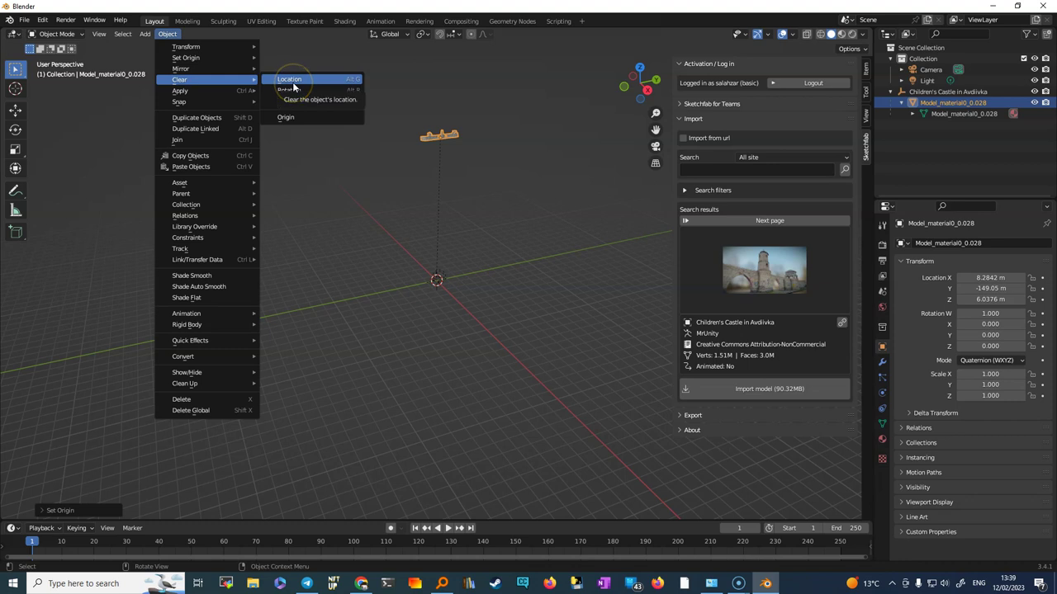
click(292, 80)
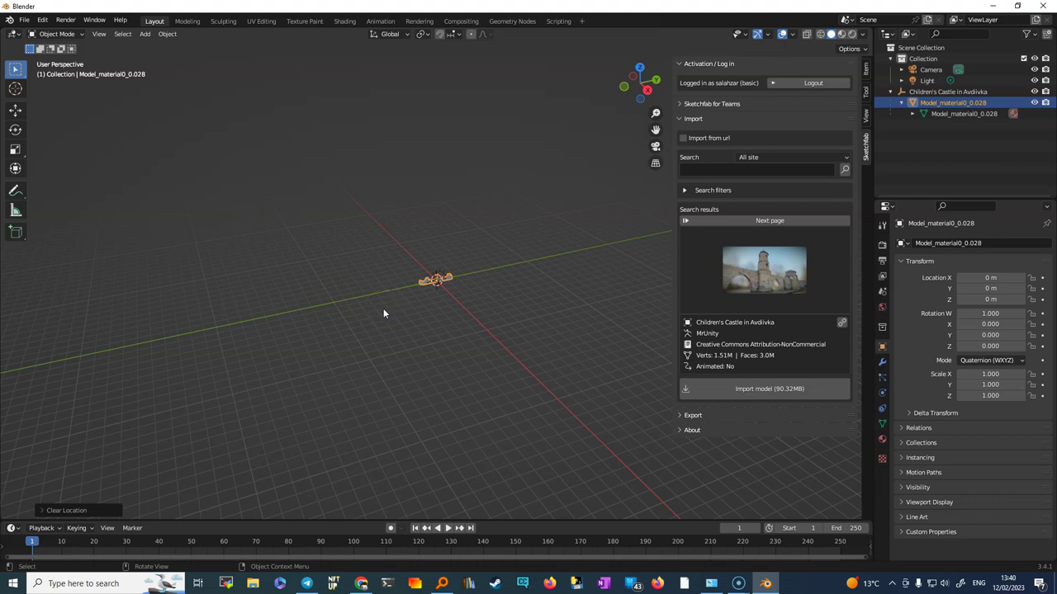
Switch the viewport shading to Material Preview to show the castle's textures up close.
key(KP_Decimal)
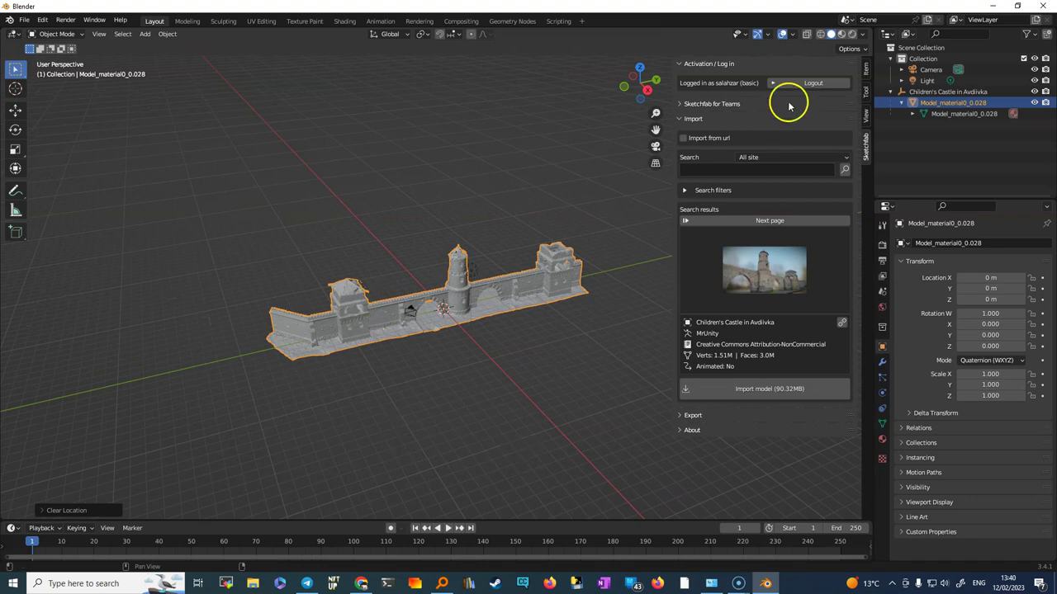
click(841, 36)
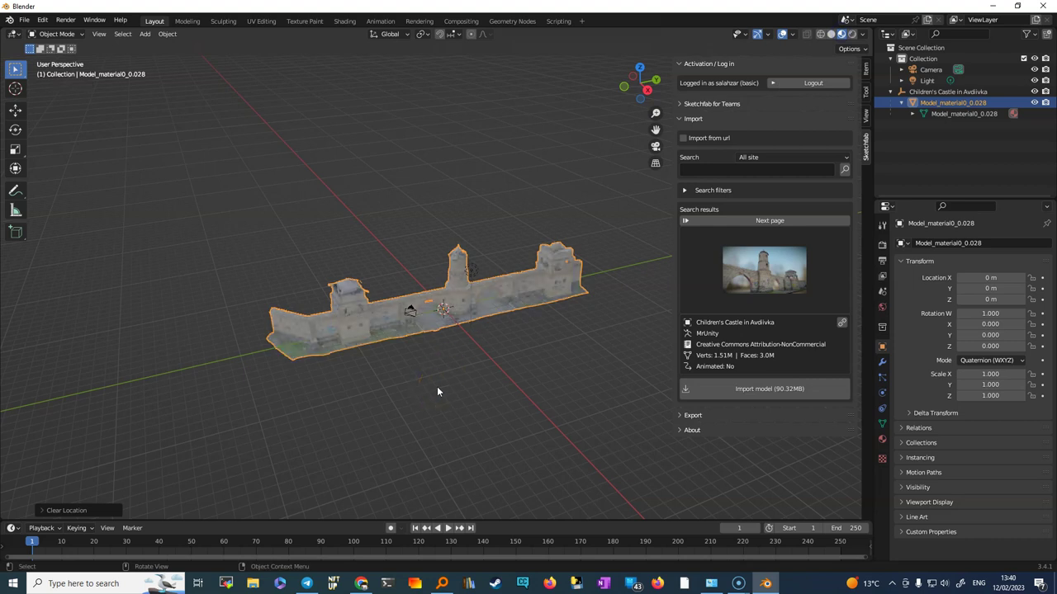
scroll(438, 391, up, 4)
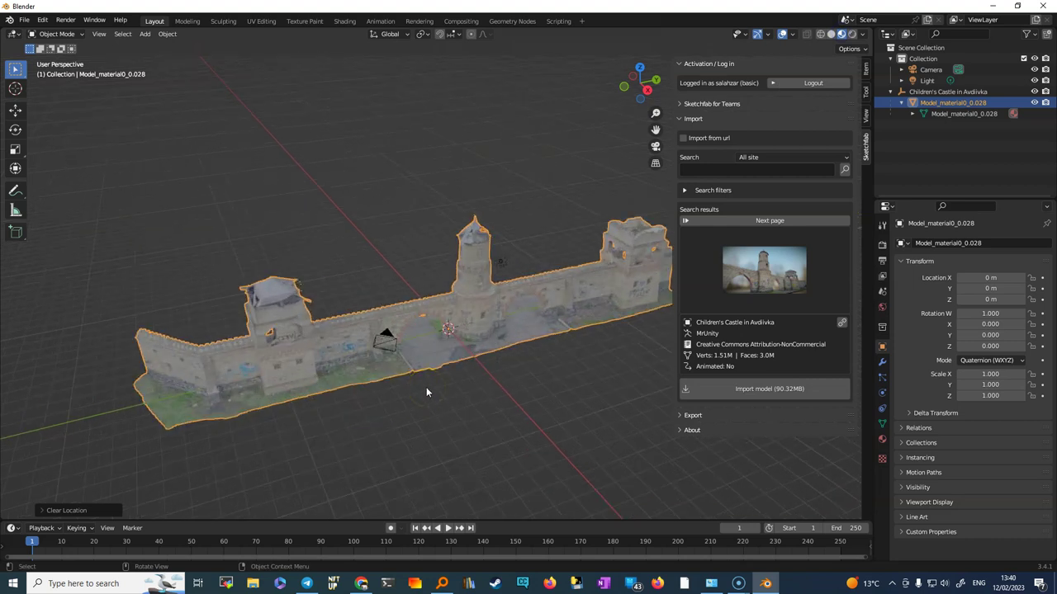